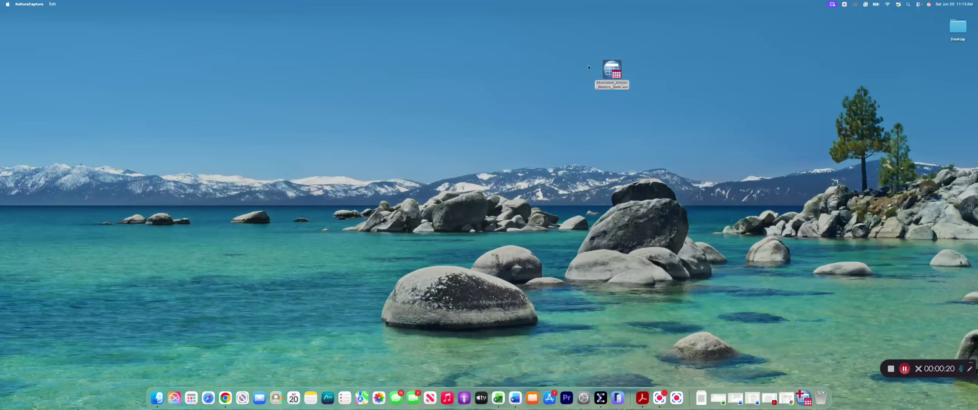
# - Open the Statewide_School_District_Data file and scan the AveSalary variable for Visual Binning
pyautogui.doubleClick(613, 71)
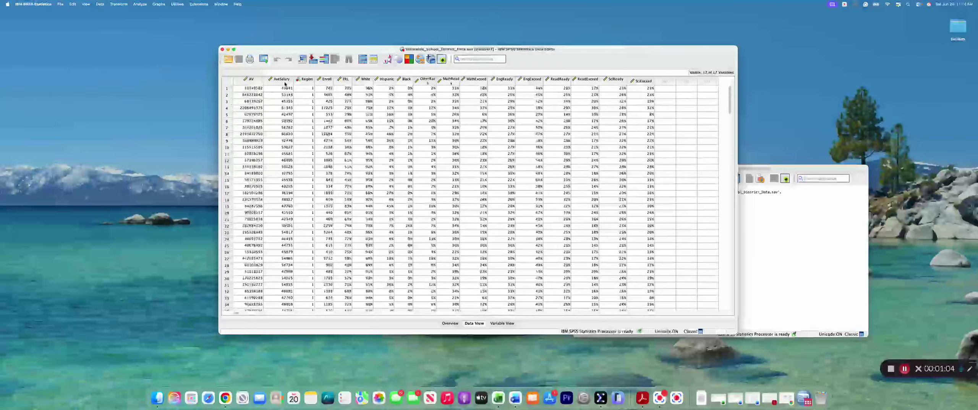
pyautogui.click(122, 6)
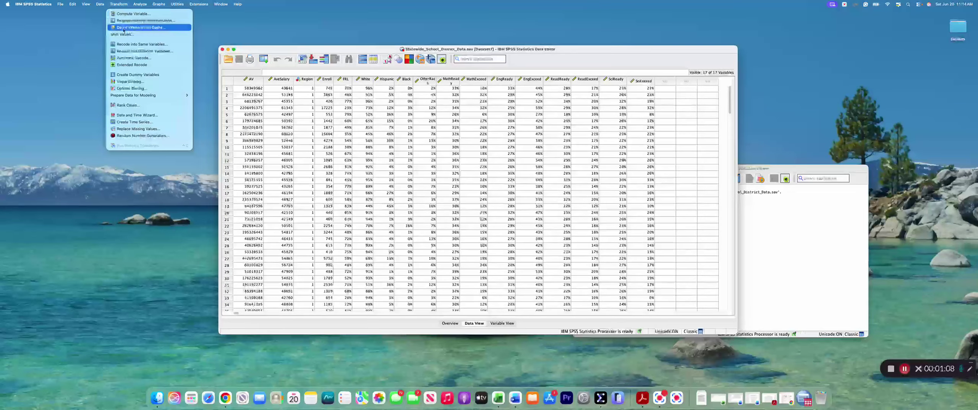
pyautogui.click(140, 82)
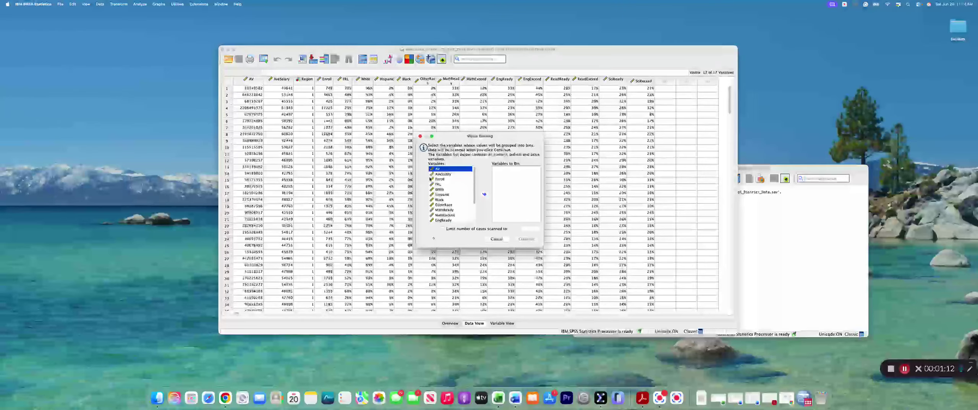
pyautogui.click(439, 174)
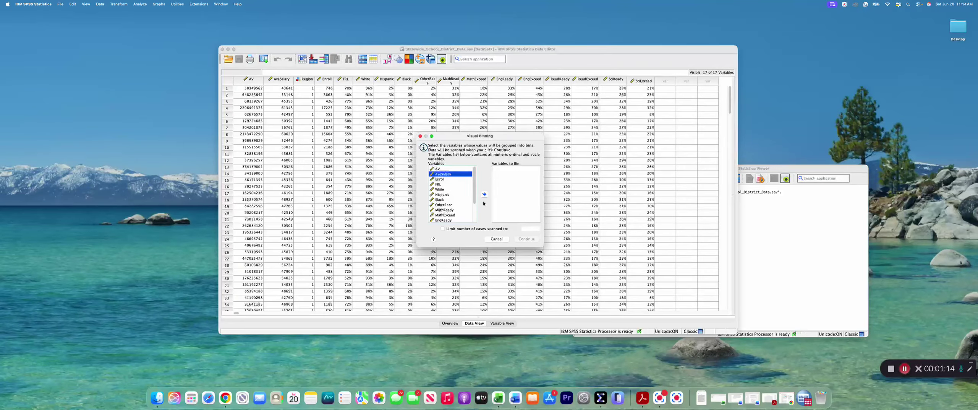
pyautogui.click(484, 195)
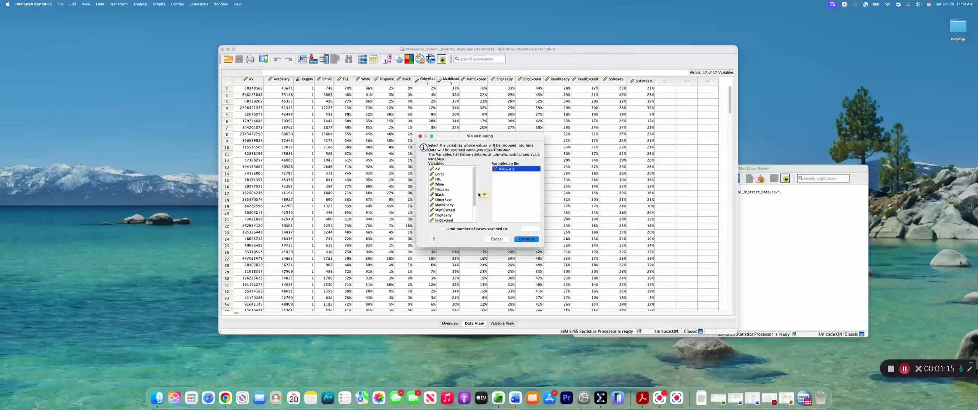
pyautogui.click(527, 239)
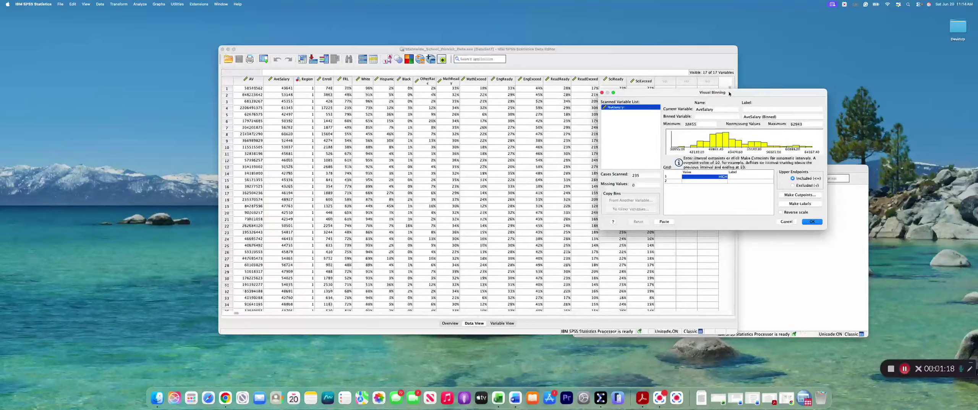
# - Name the binned version of AveSalary SalaryAve
pyautogui.moveTo(679, 101); pyautogui.dragTo(486, 108)
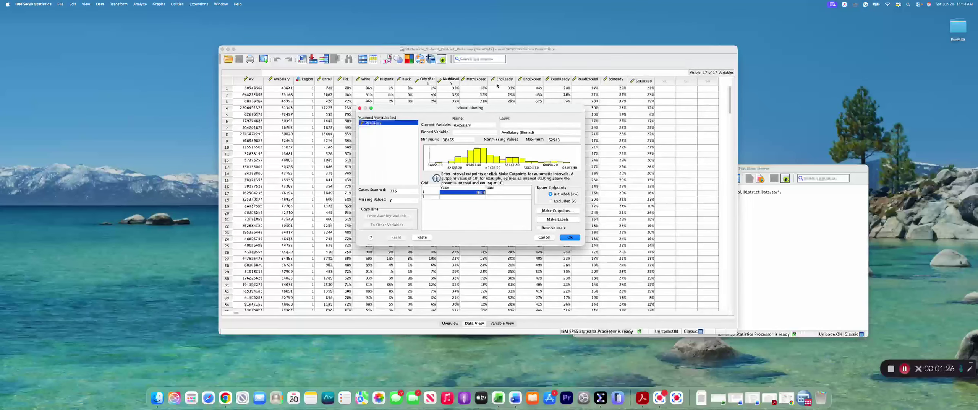
pyautogui.click(463, 133)
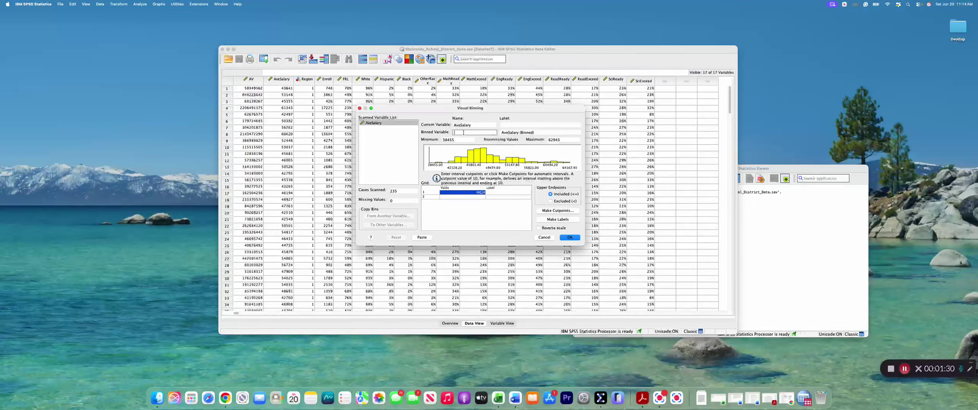
pyautogui.write('SalaryAve')
# - Define 2 cutpoints at equal percentiles based on scanned cases and create the binned salary variable
pyautogui.click(564, 210)
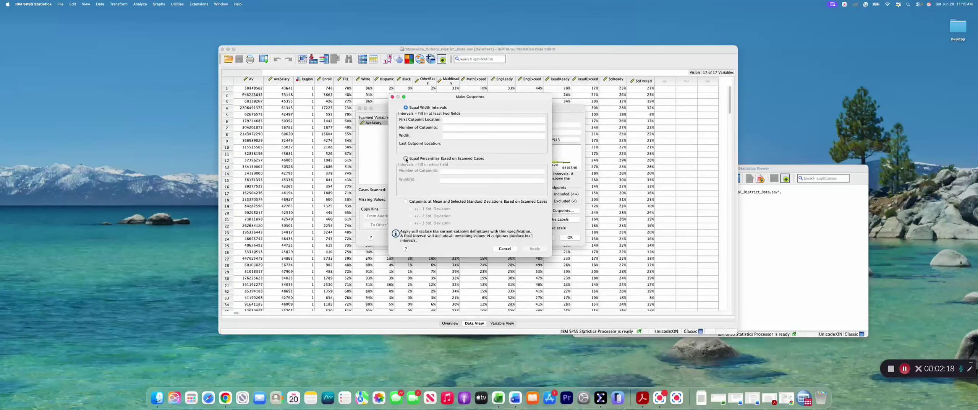
pyautogui.click(406, 159)
pyautogui.click(449, 171)
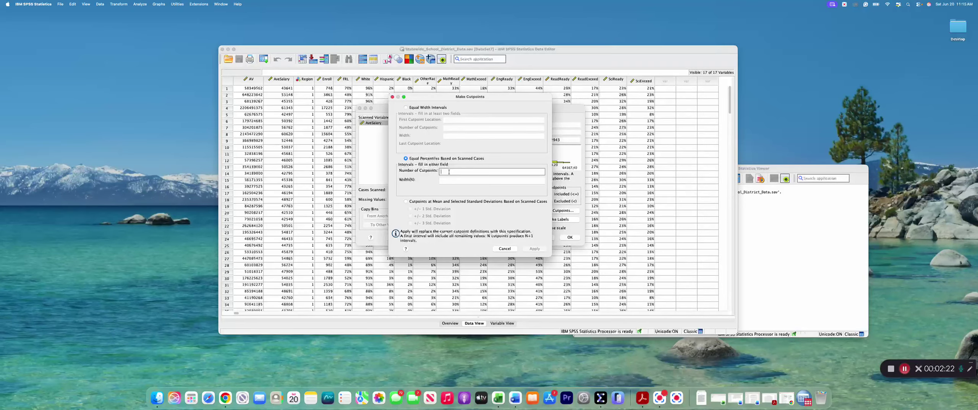
pyautogui.write('2')
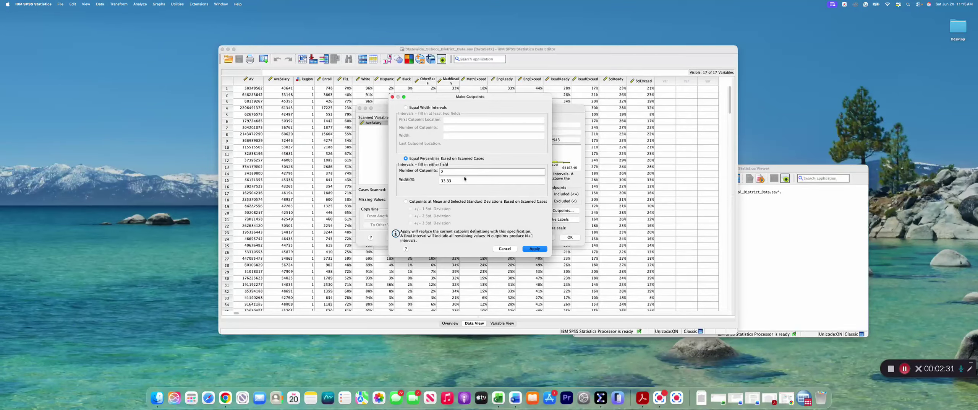
pyautogui.click(536, 249)
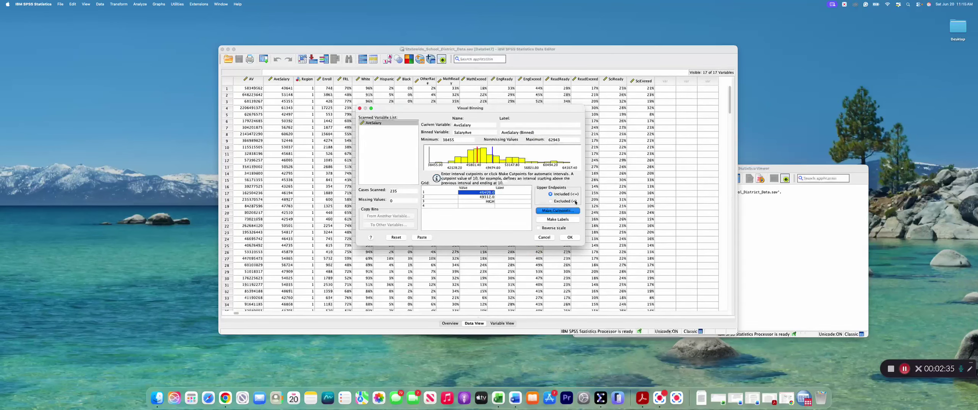
pyautogui.click(570, 237)
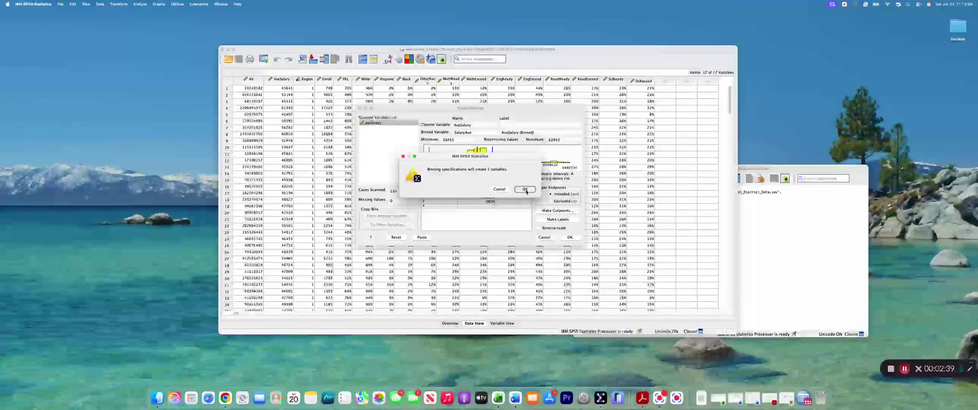
pyautogui.click(526, 189)
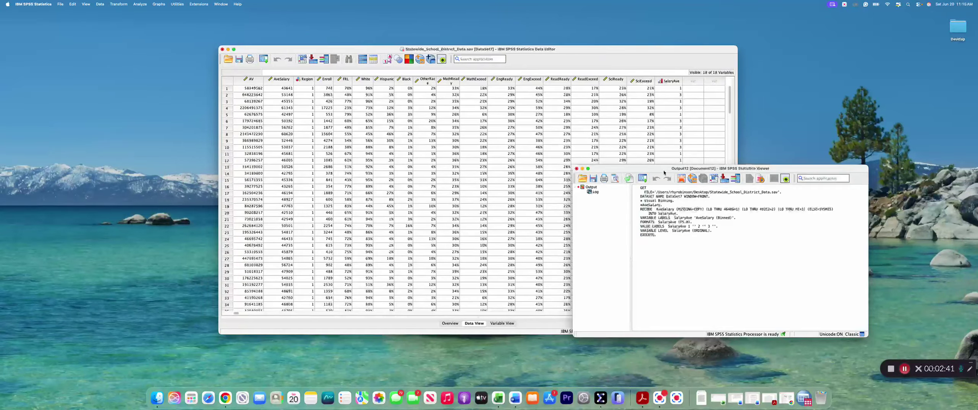
# - Set up a Crosstabs analysis of the dataset with binned AveSalary (SalaryAve) as rows and Region as columns
pyautogui.click(663, 50)
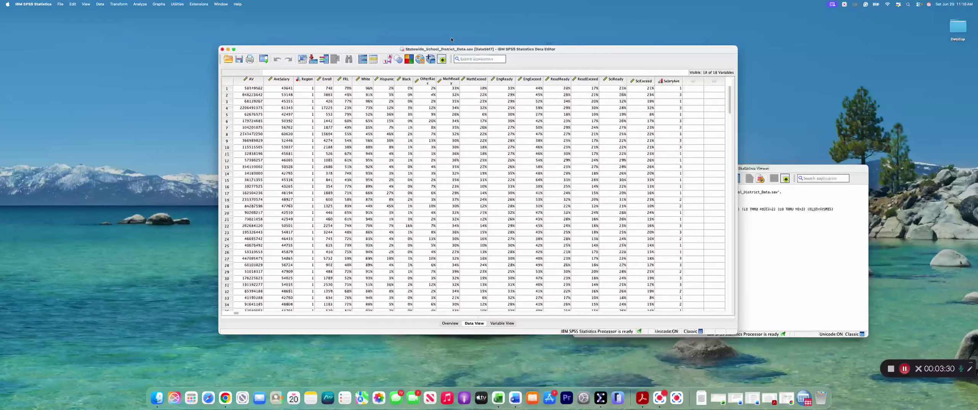
pyautogui.click(140, 4)
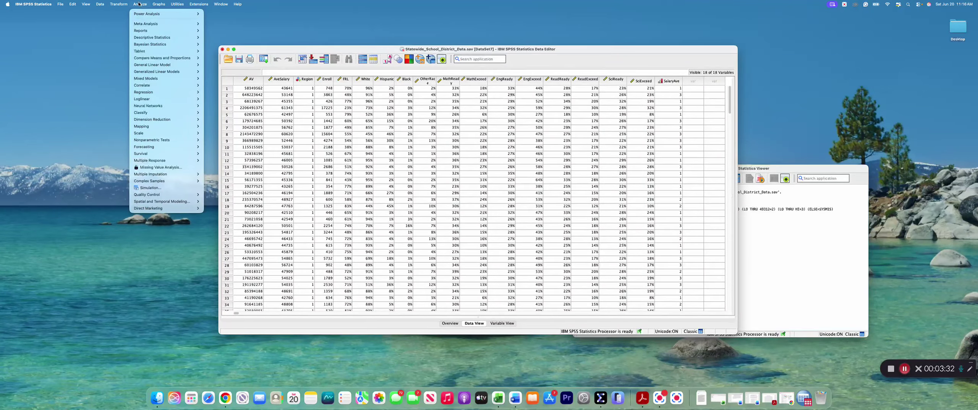
pyautogui.moveTo(166, 39)
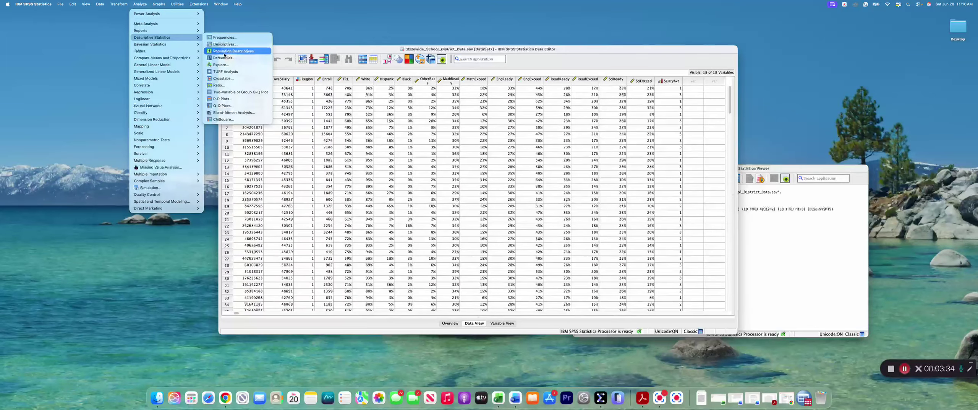
pyautogui.click(227, 79)
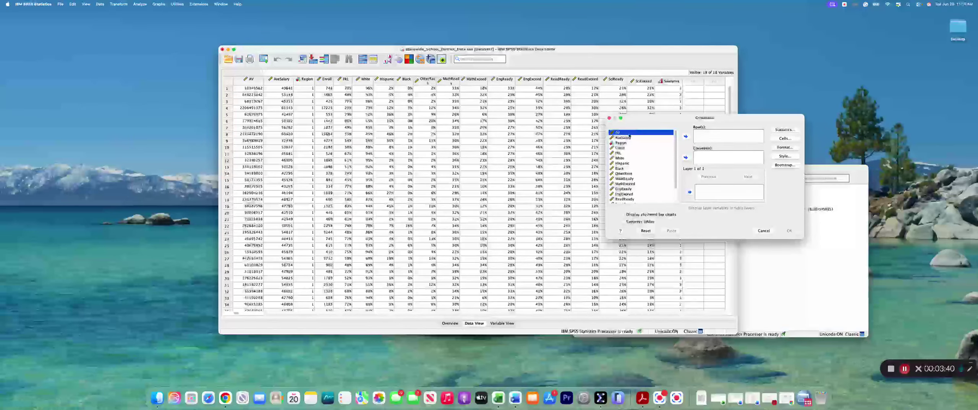
pyautogui.scroll(-5, 677, 181)
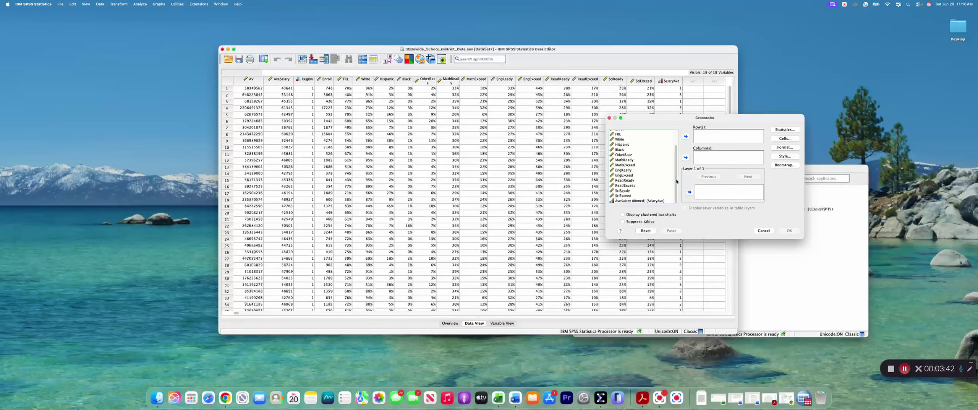
pyautogui.click(622, 201)
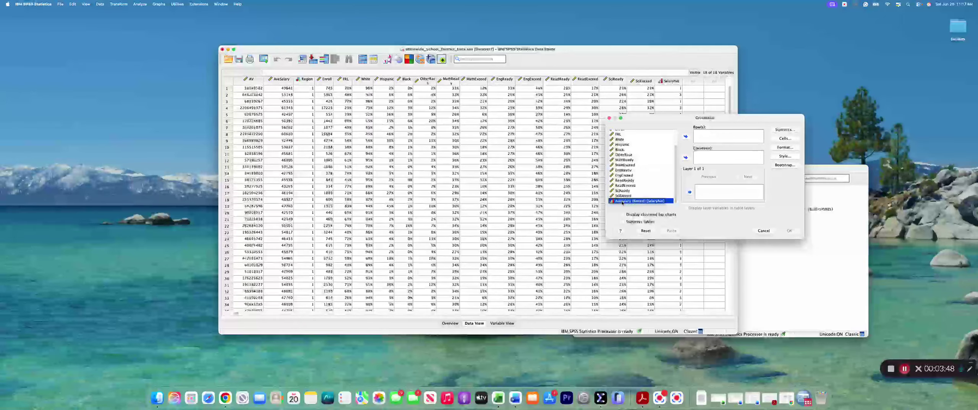
pyautogui.click(685, 137)
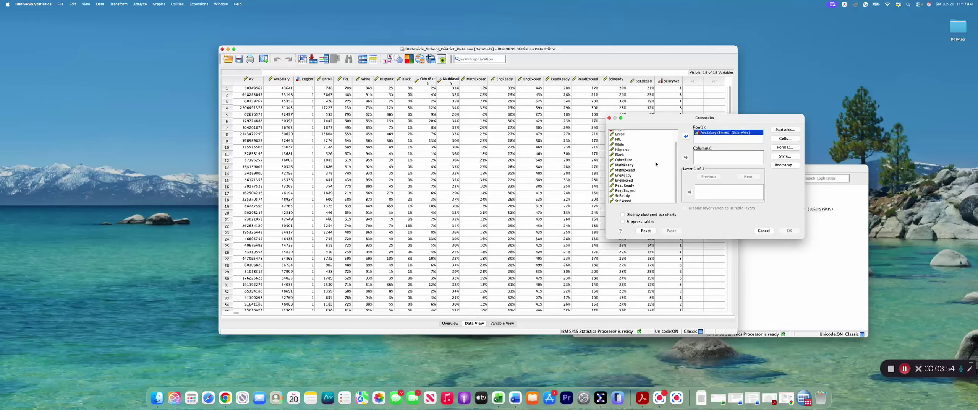
pyautogui.scroll(3, 650, 160)
pyautogui.click(622, 143)
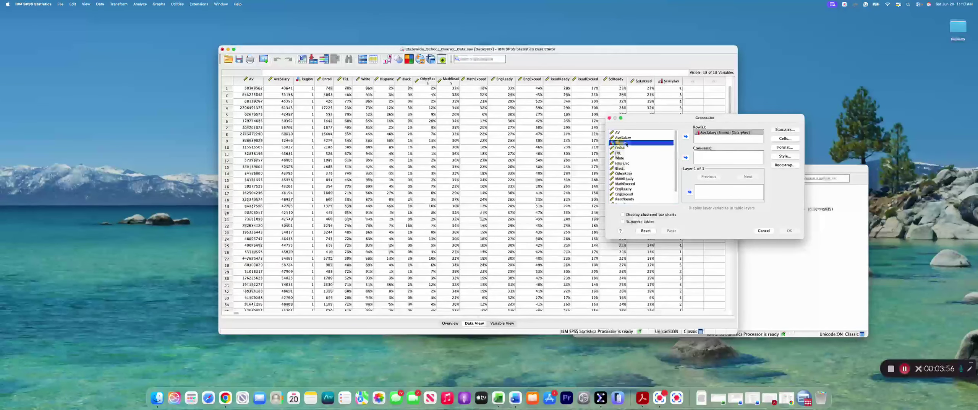
pyautogui.click(686, 158)
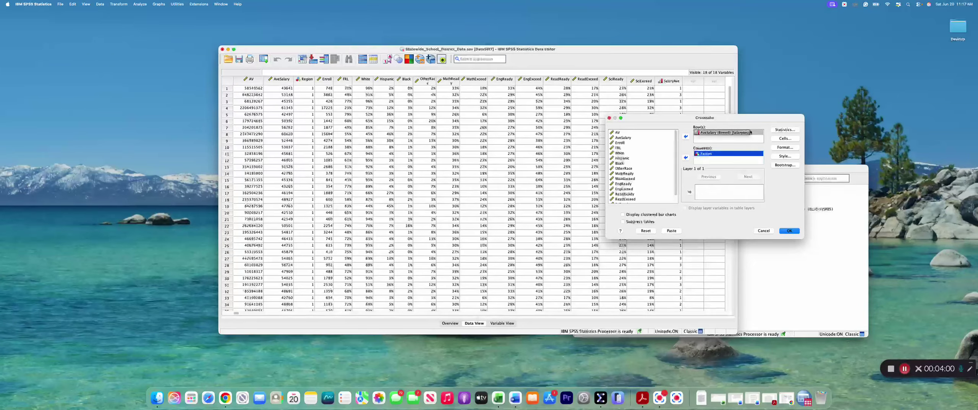
# - Add the Chi-square statistic to the crosstab analysis
pyautogui.click(785, 130)
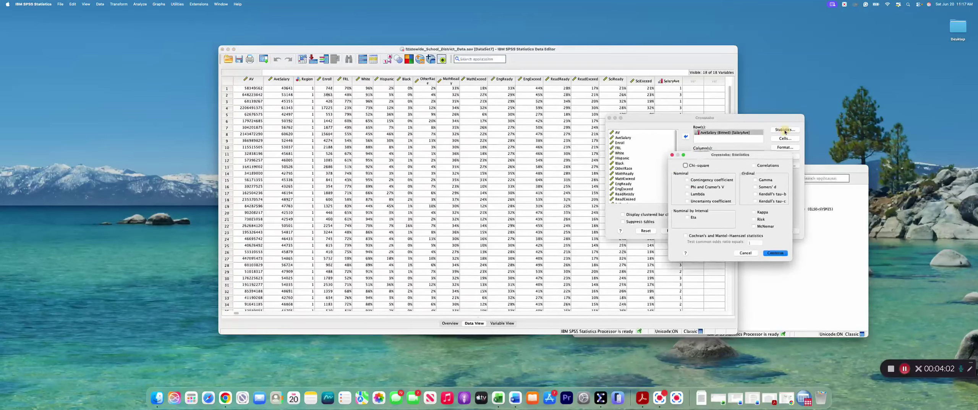
pyautogui.click(685, 165)
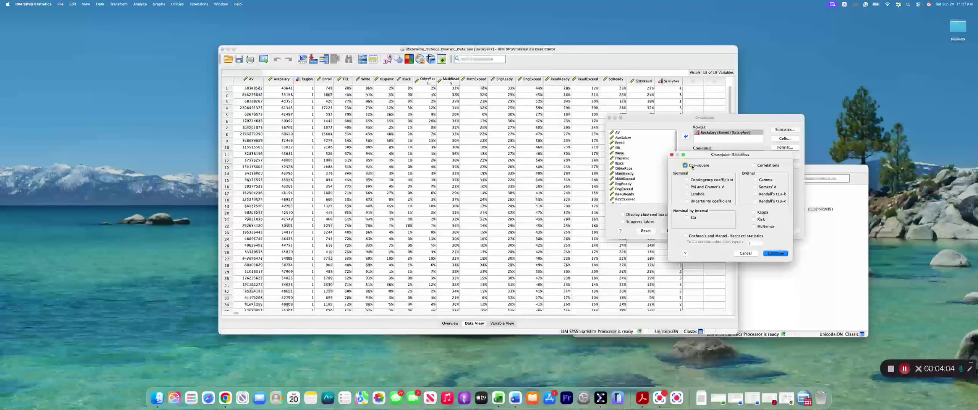
pyautogui.click(776, 253)
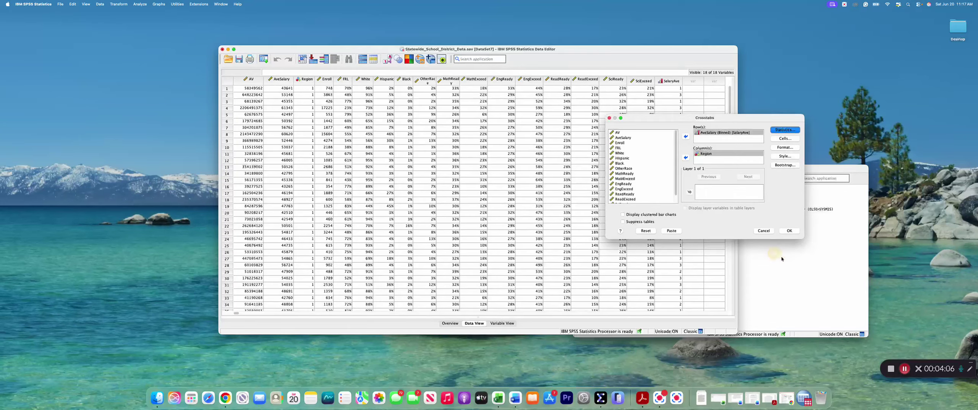
# - Include column percentages alongside observed counts in the crosstab cells and run the analysis
pyautogui.click(780, 139)
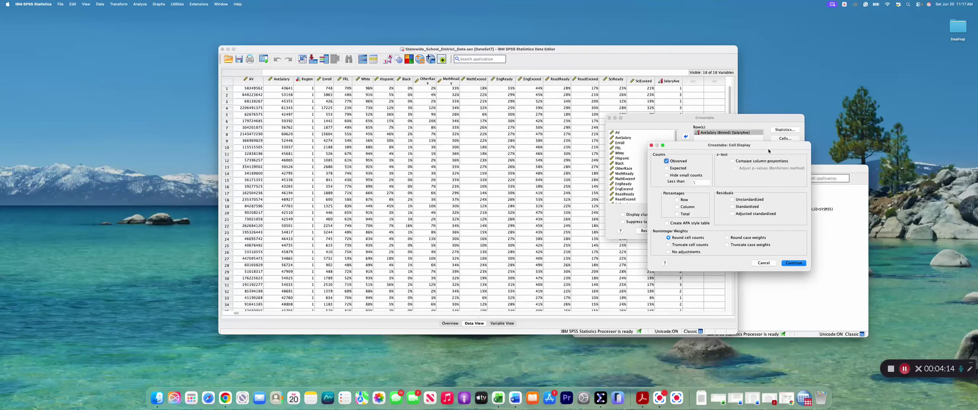
pyautogui.click(677, 207)
pyautogui.click(794, 263)
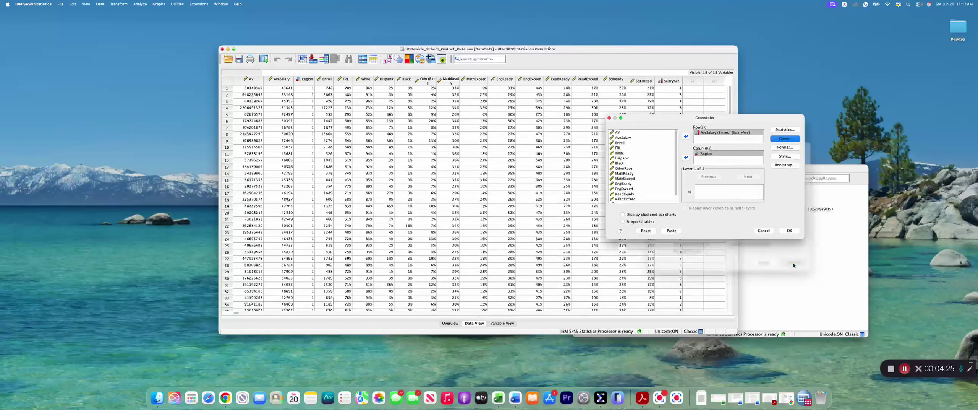
pyautogui.click(790, 232)
# - Enlarge the output window and examine the Case Processing Summary, the salary by Region crosstabulation and the Chi-Square Tests table
pyautogui.moveTo(803, 172); pyautogui.dragTo(513, 53)
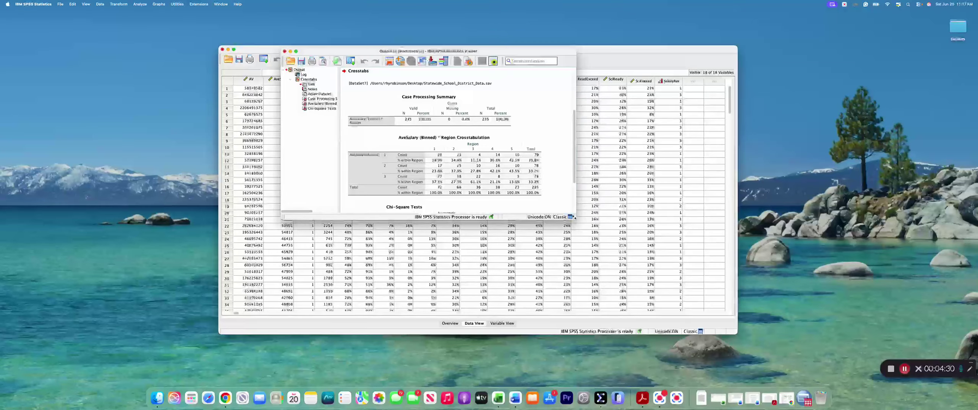
pyautogui.moveTo(575, 218); pyautogui.dragTo(699, 311)
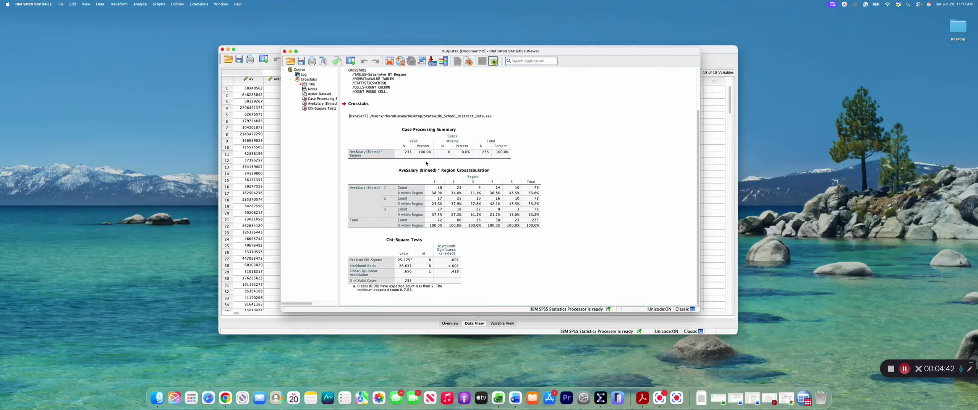
pyautogui.click(411, 158)
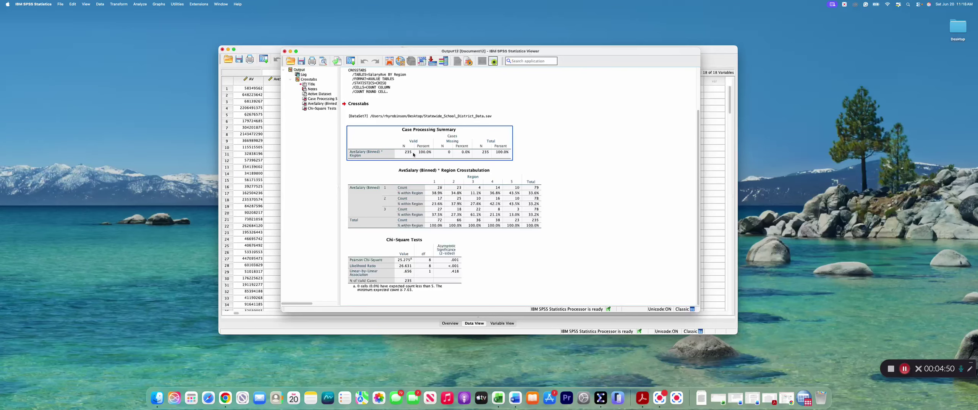
pyautogui.click(416, 169)
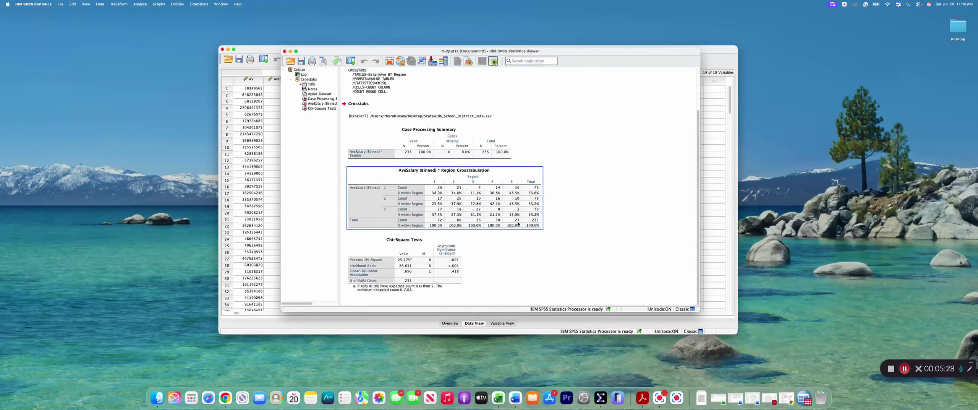
pyautogui.click(509, 242)
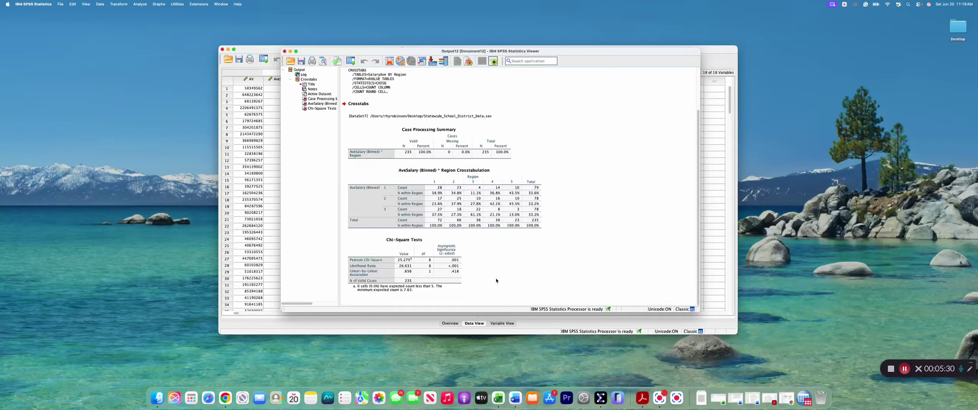
pyautogui.click(462, 265)
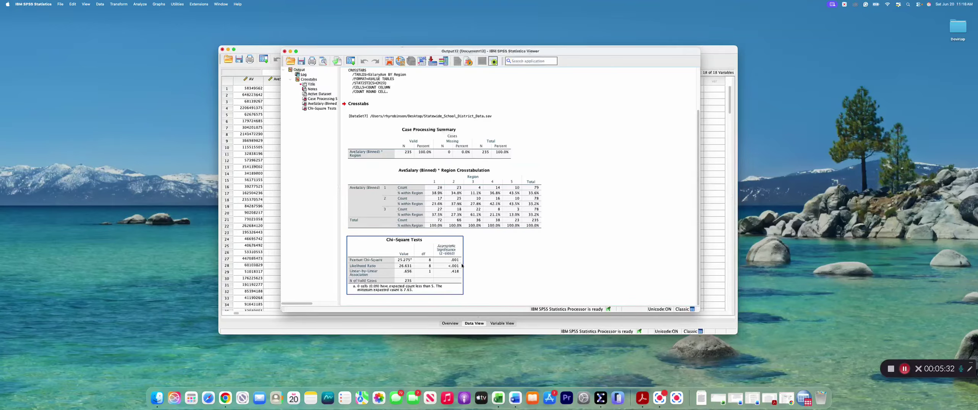
pyautogui.click(476, 265)
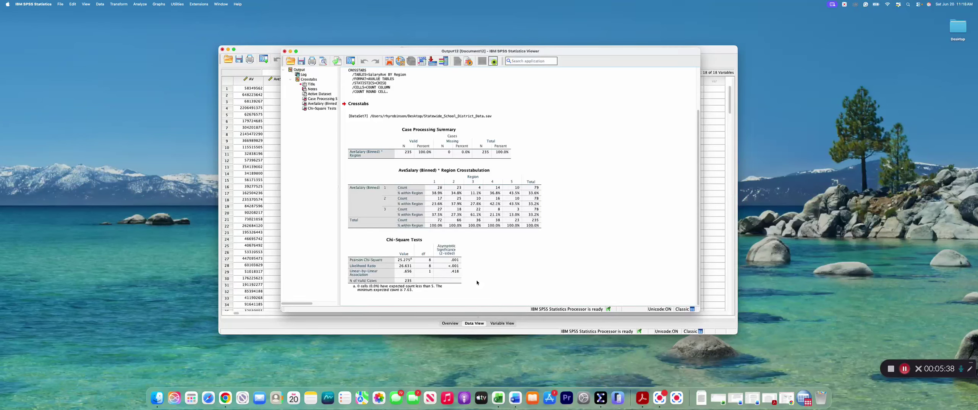
pyautogui.click(398, 246)
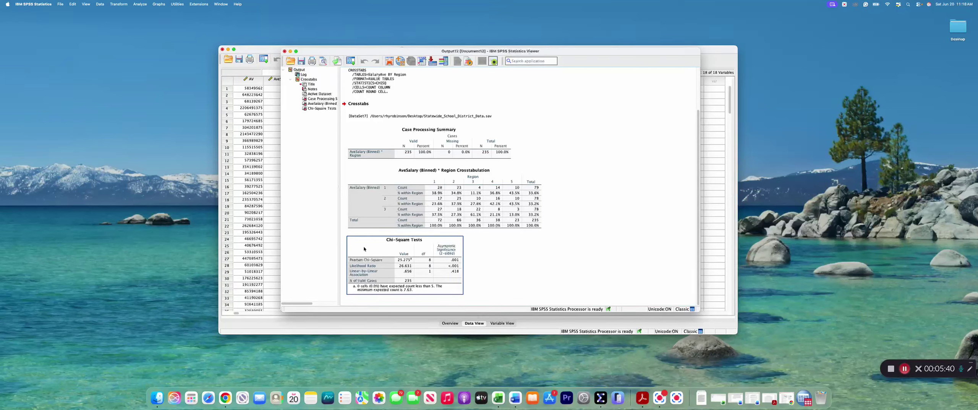